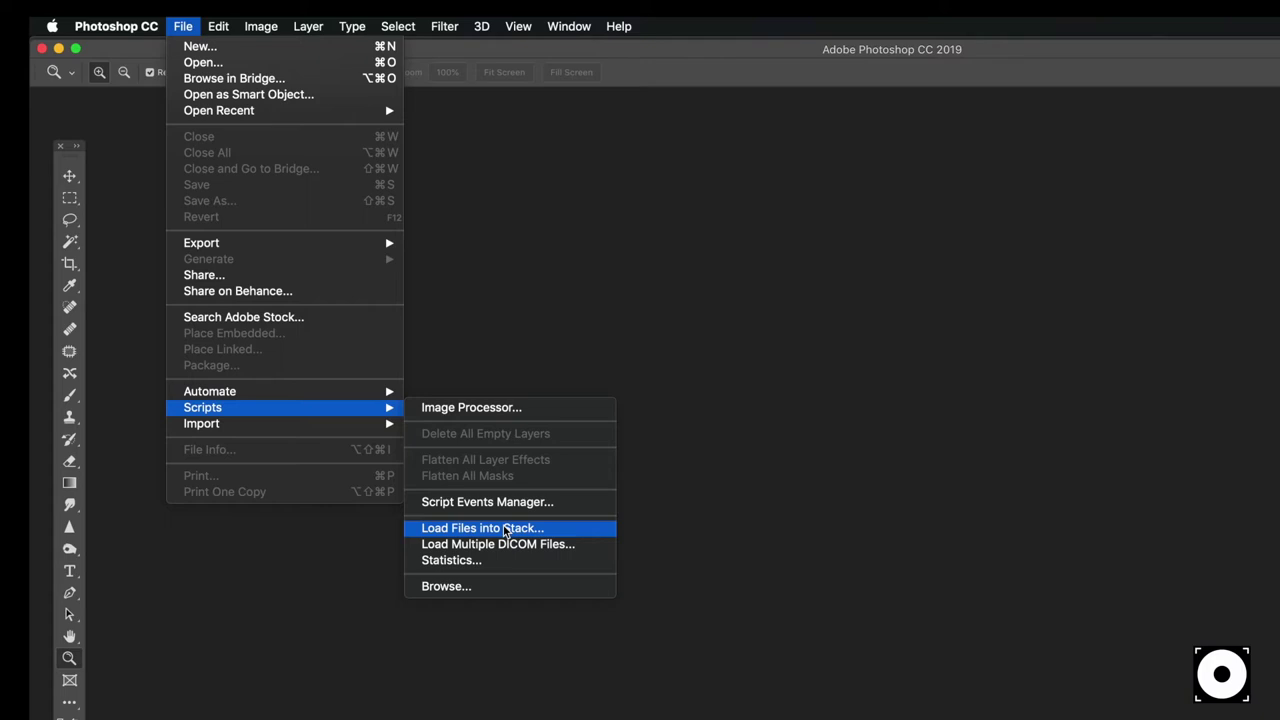
- Load 1.jpg, 2.jpg, 3.jpg and 4.jpg as layers of one image with the Load Files into Stack script
left_click(505, 530)
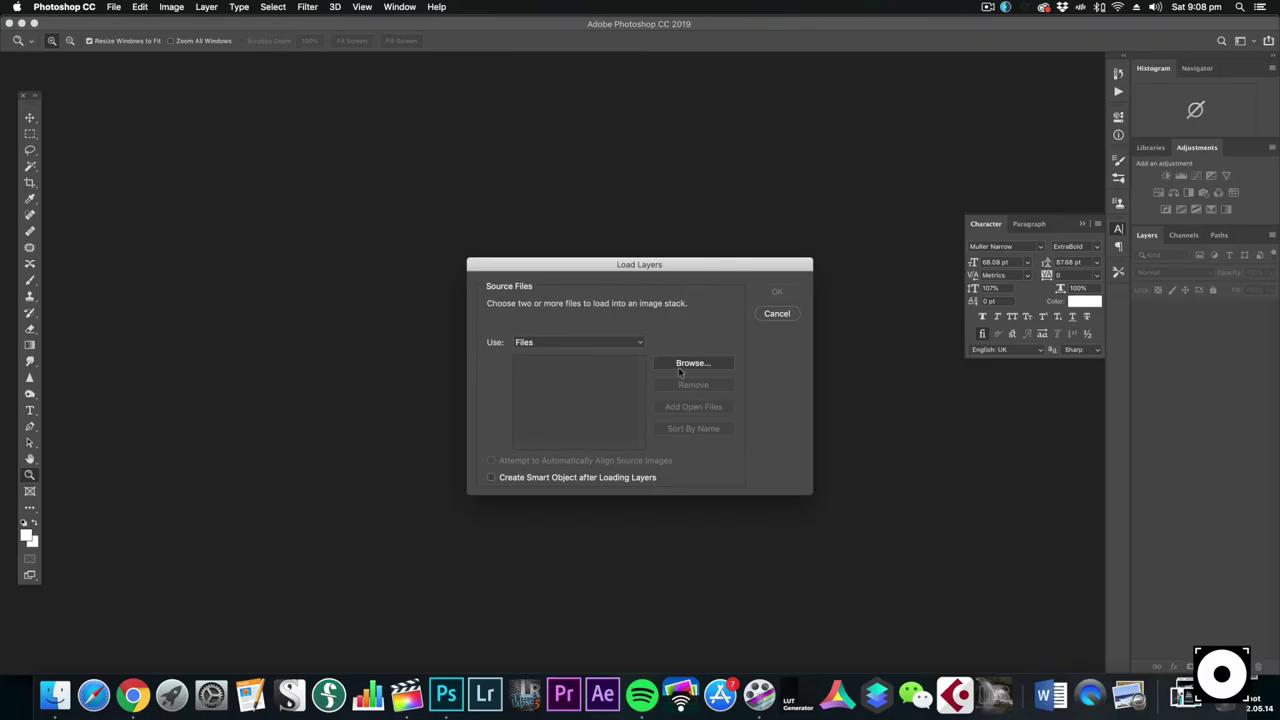
left_click(679, 368)
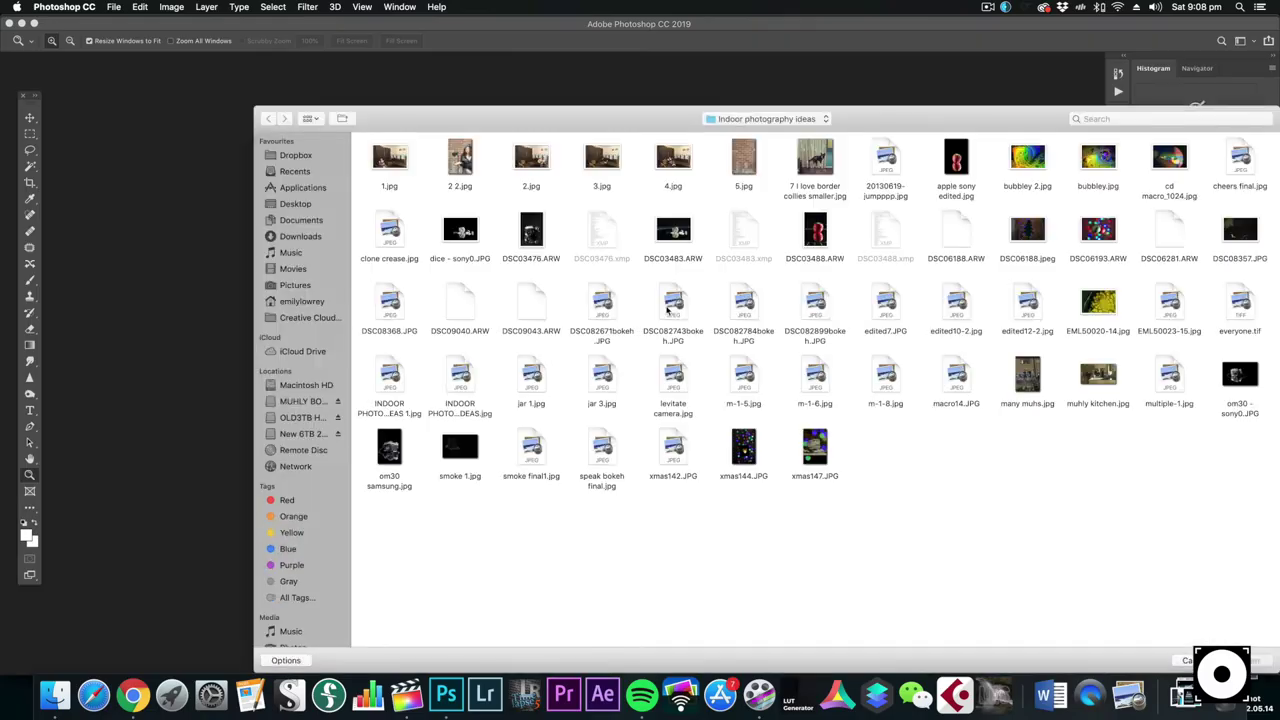
left_click(392, 165)
left_click(524, 170, "super")
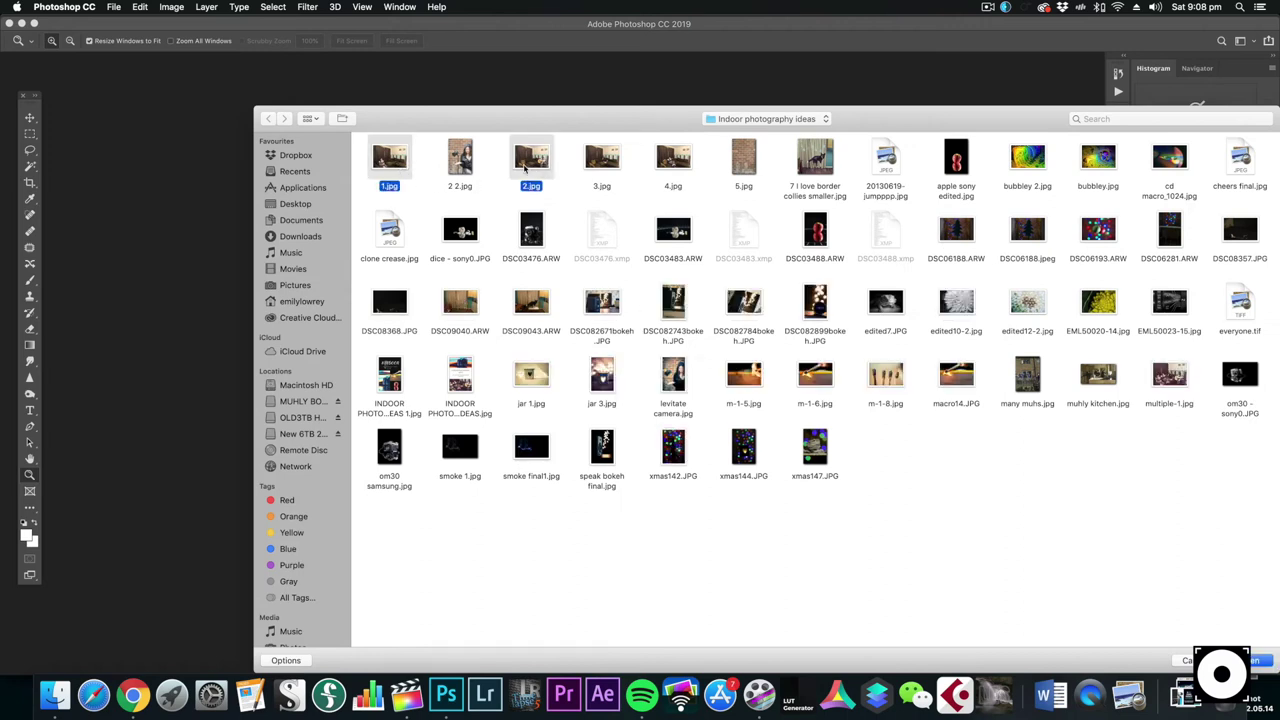
left_click(616, 171, "super")
left_click(680, 172, "super")
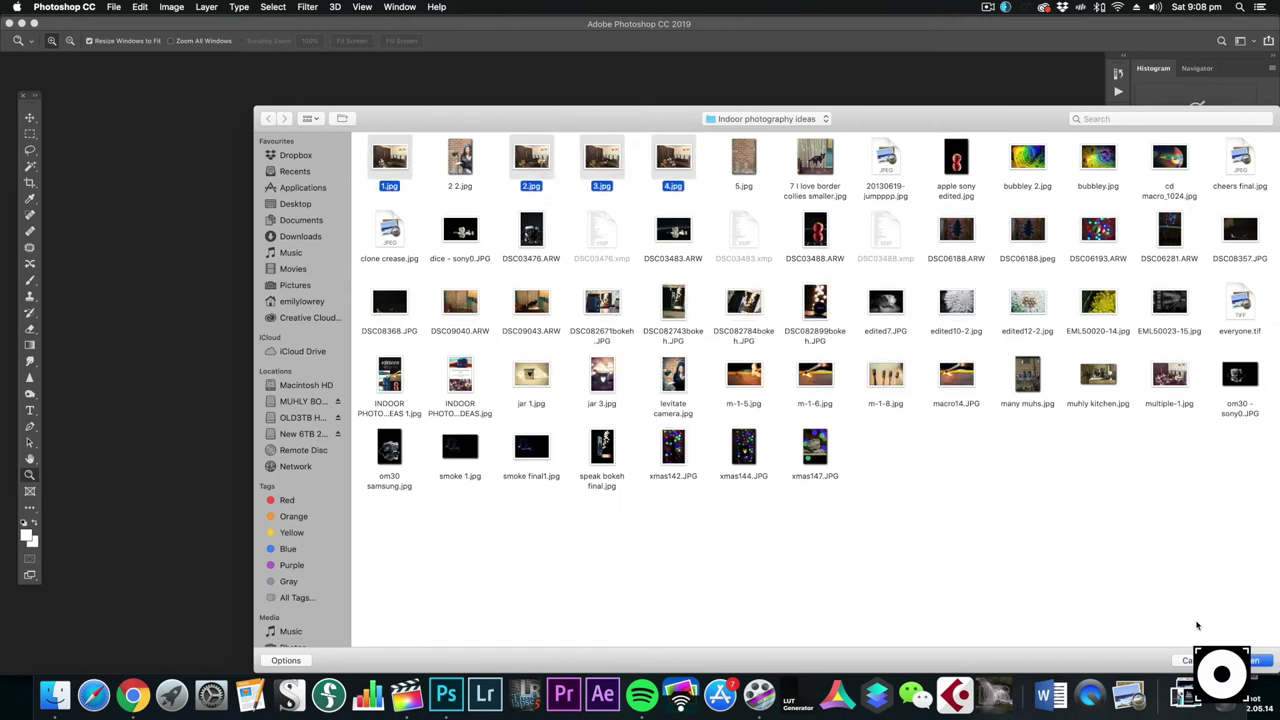
key("Return")
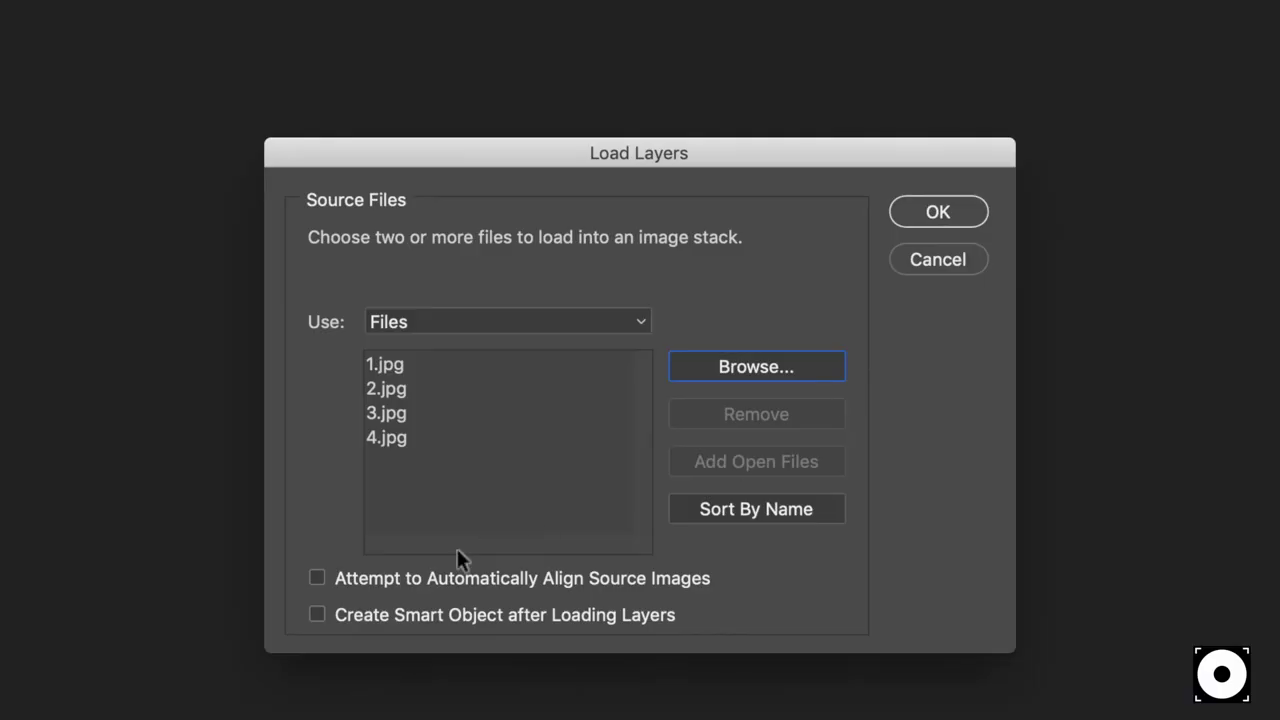
left_click(488, 458)
left_click(925, 214)
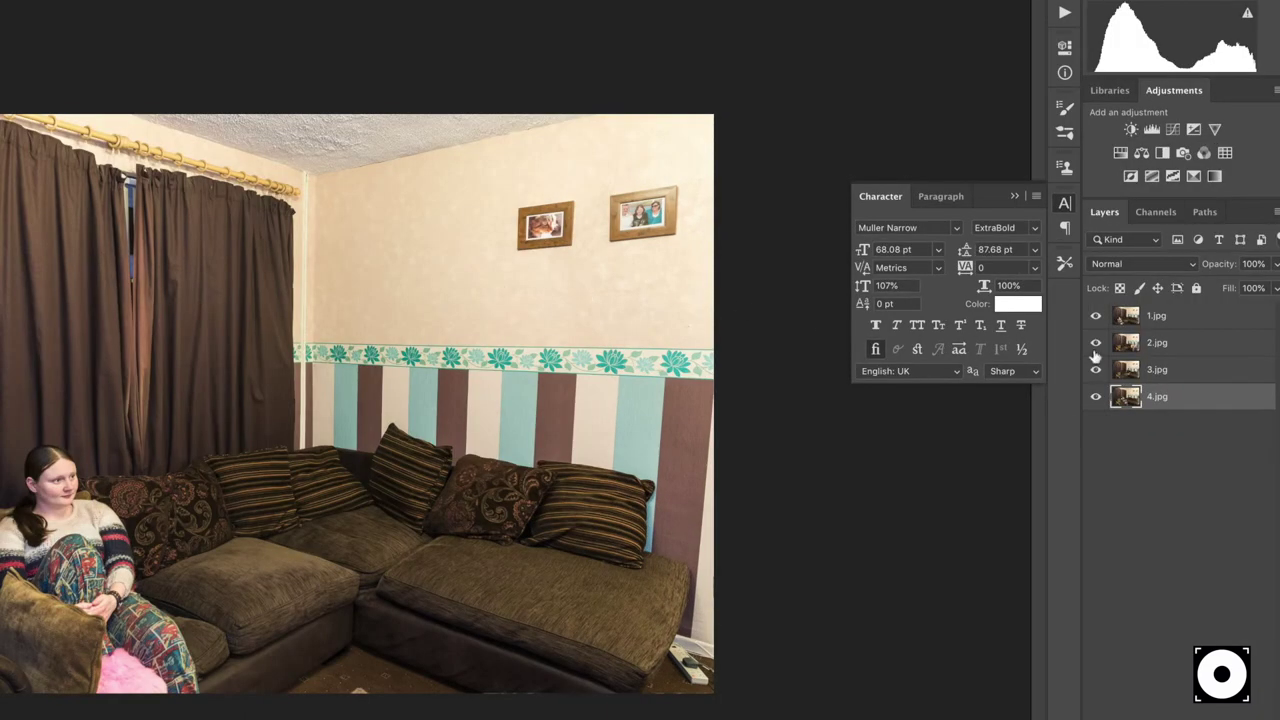
- Try the 4.jpg layer directly beneath 1.jpg, compare the two by toggling 1.jpg's visibility, and return 4.jpg to the bottom of the stack
left_click(1097, 318)
left_click(1097, 318)
left_click_drag(1168, 405, 1162, 340)
left_click(1097, 318)
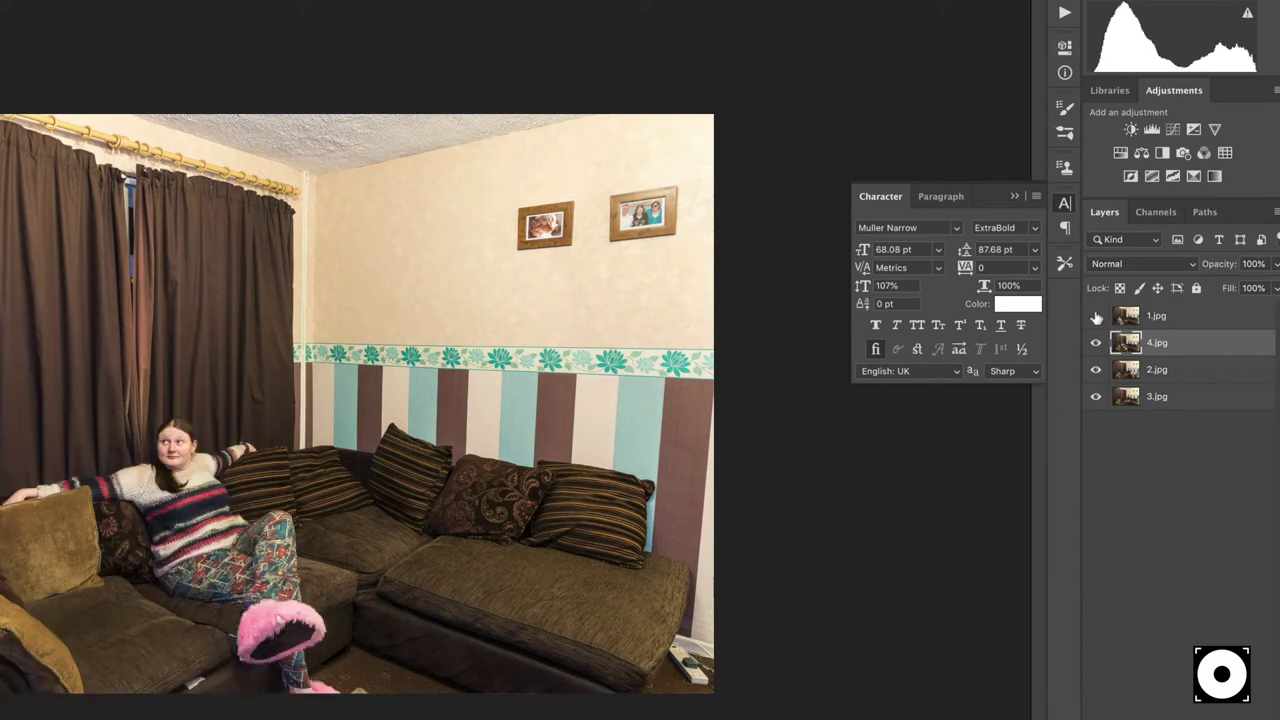
left_click(1096, 318)
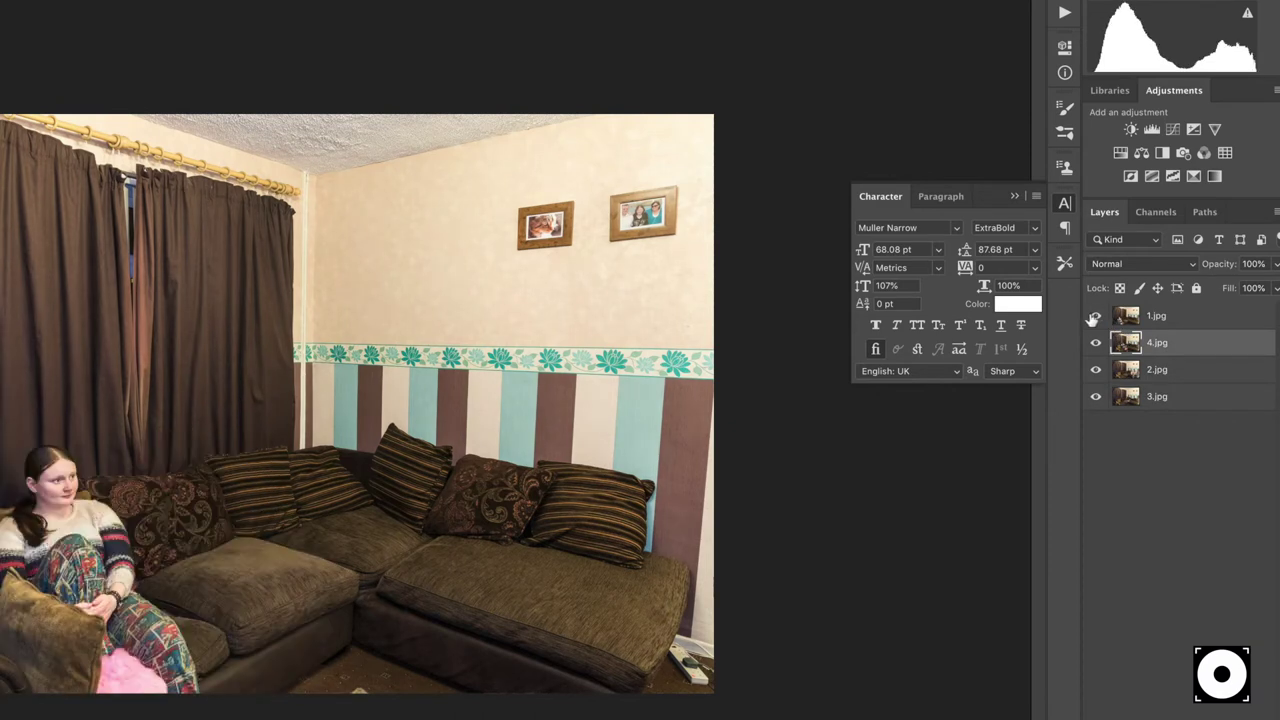
left_click_drag(1159, 348, 1158, 403)
- Hide the 1.jpg, 2.jpg and 3.jpg layers one after another to check each photo, leaving only 4.jpg visible
left_click(1096, 317)
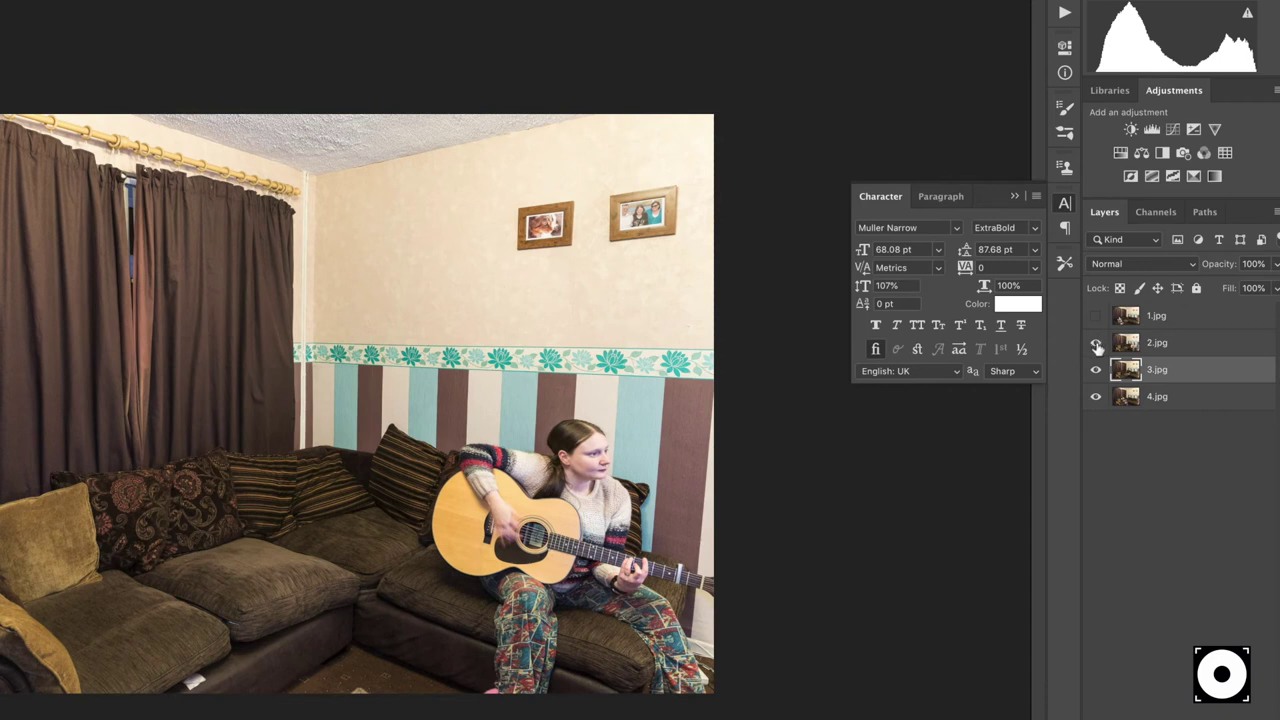
left_click(1096, 344)
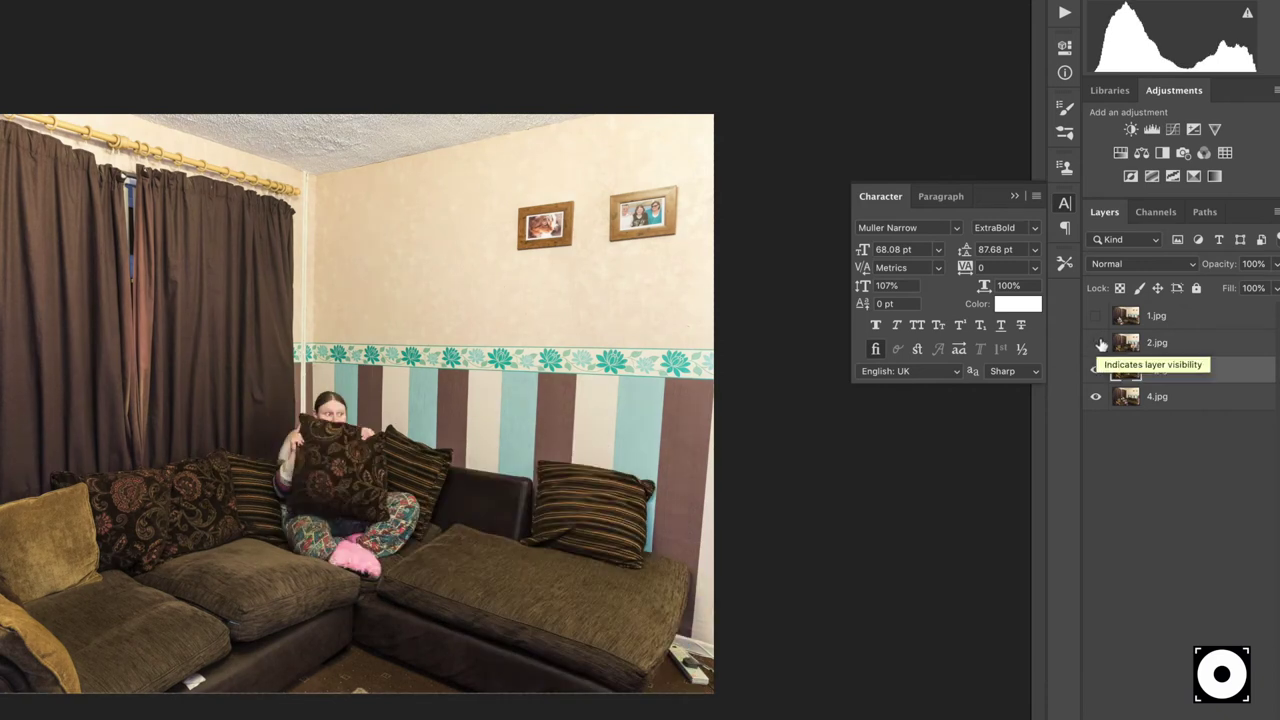
left_click(1096, 344)
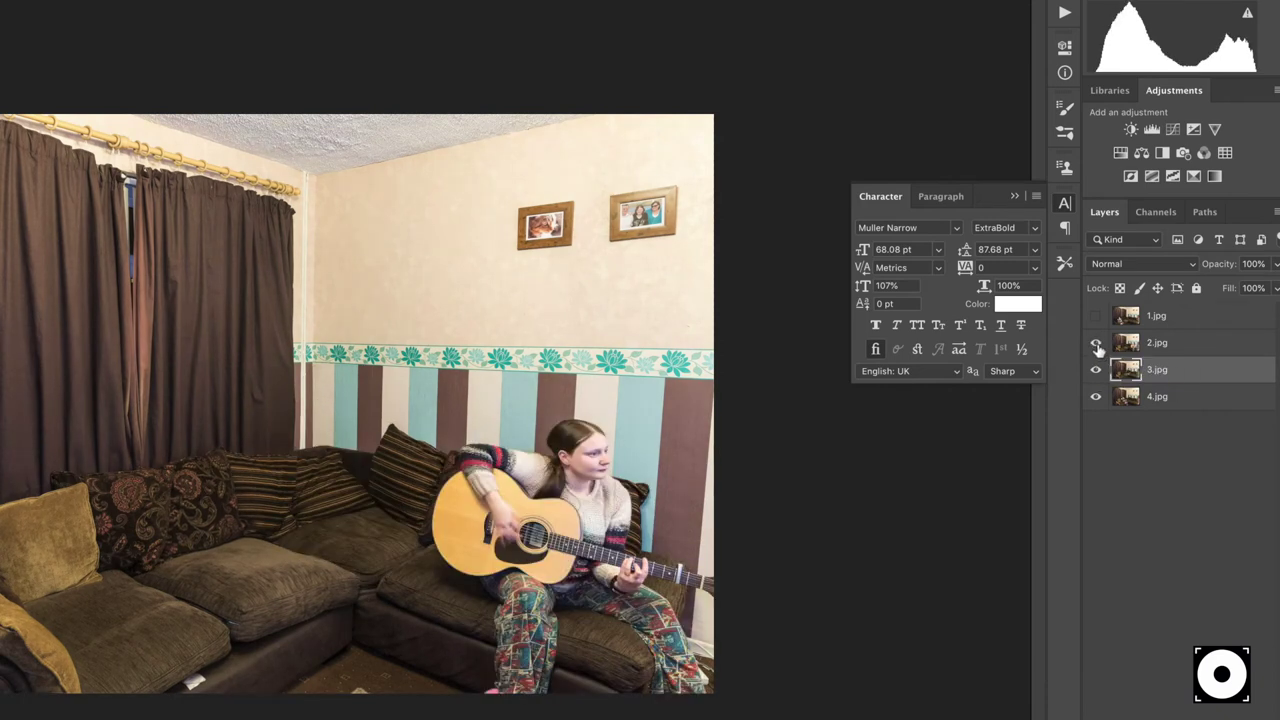
left_click(1096, 344)
left_click(1096, 370)
left_click(1096, 397)
left_click(1096, 397)
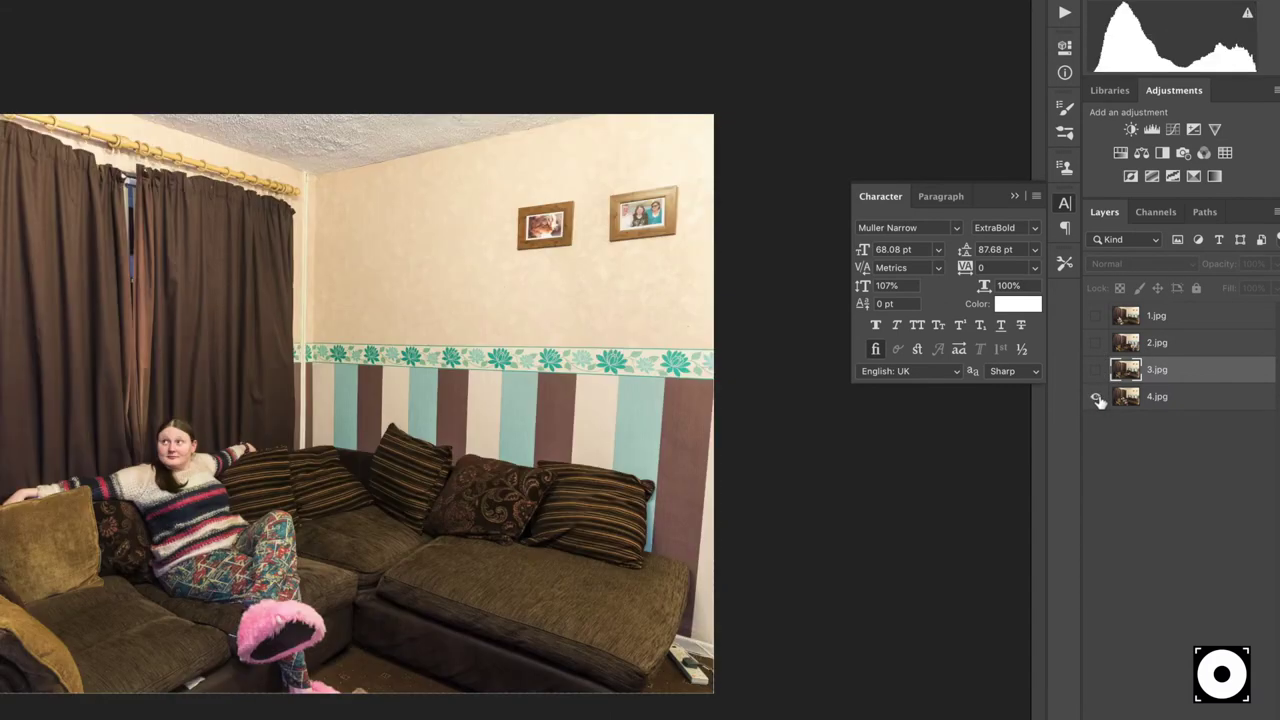
- Show the 1.jpg layer, move it directly above 4.jpg, and invert its layer mask to black
left_click(1096, 316)
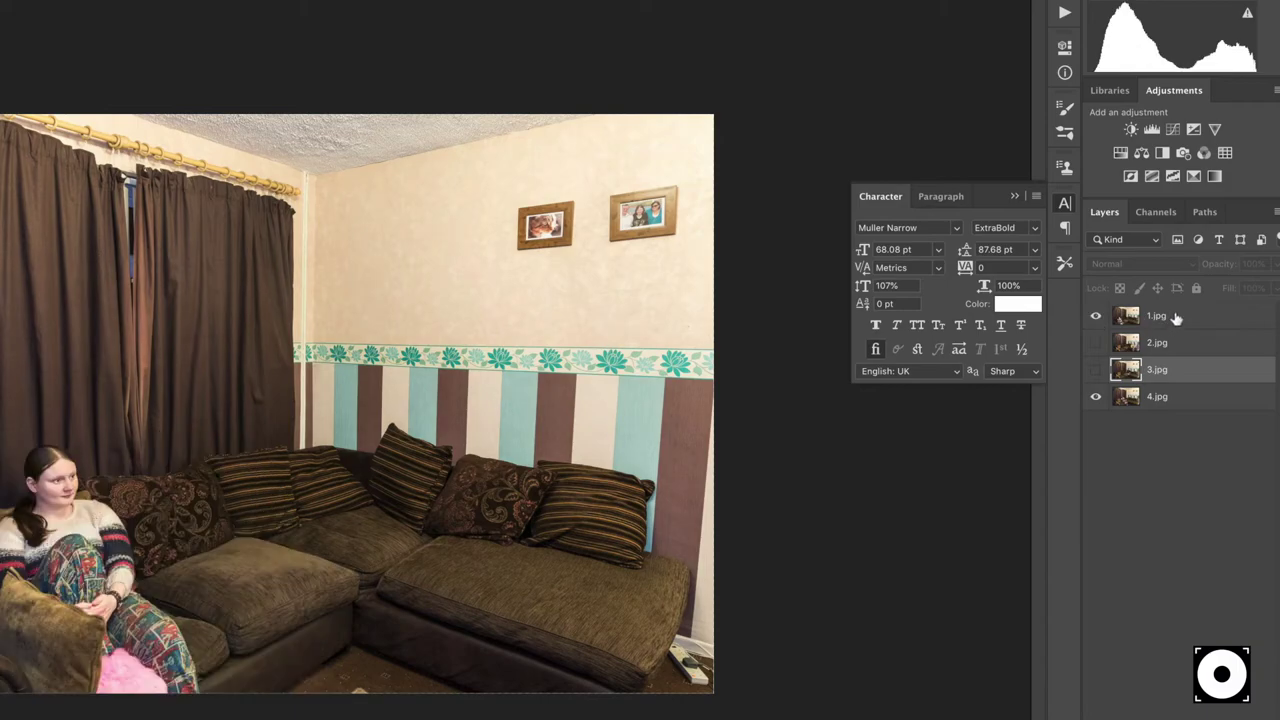
left_click_drag(1176, 318, 1174, 374)
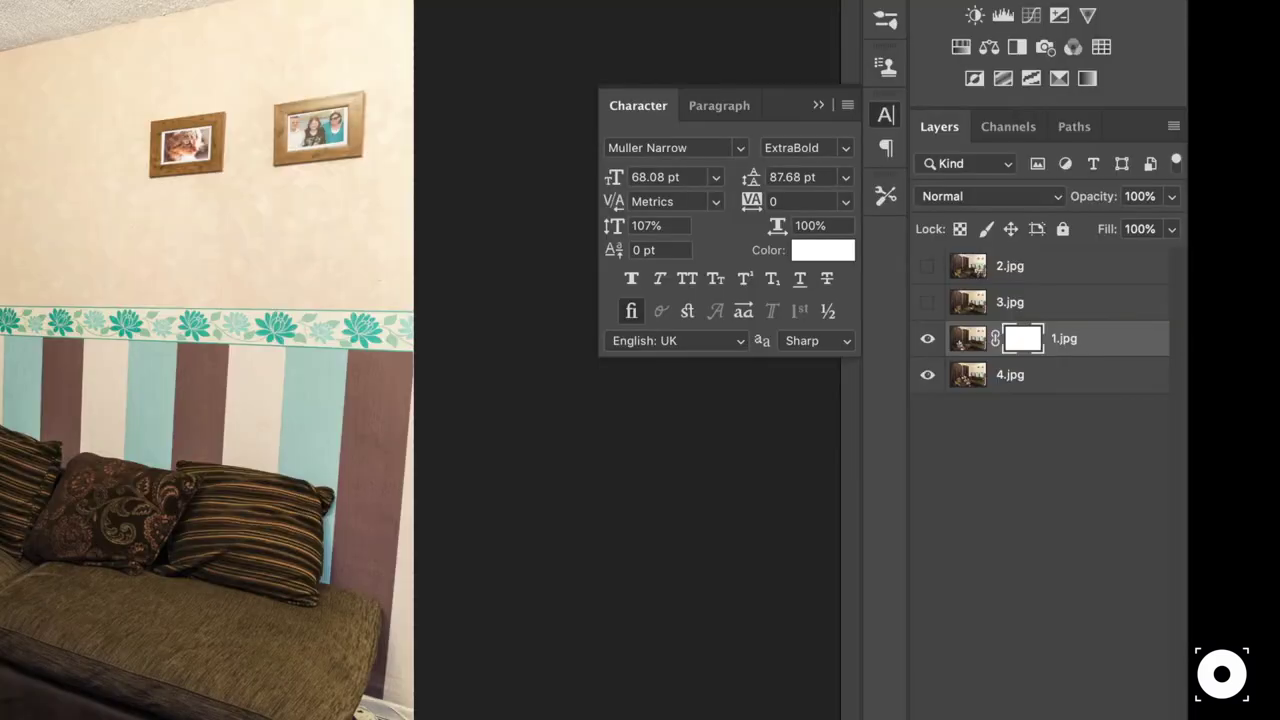
key("ctrl+i")
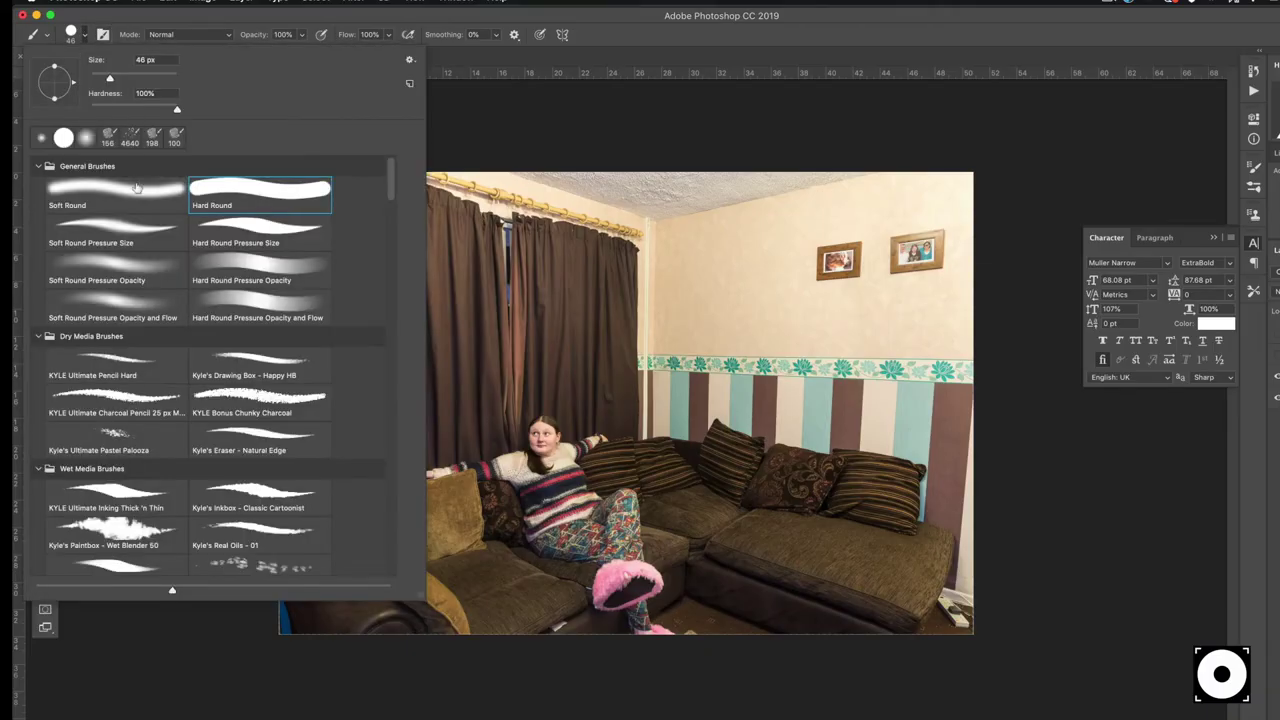
- Set up a Soft Round brush at 89 px with white as the foreground colour
left_click(132, 180)
left_click_drag(128, 76, 133, 76)
left_click(239, 20)
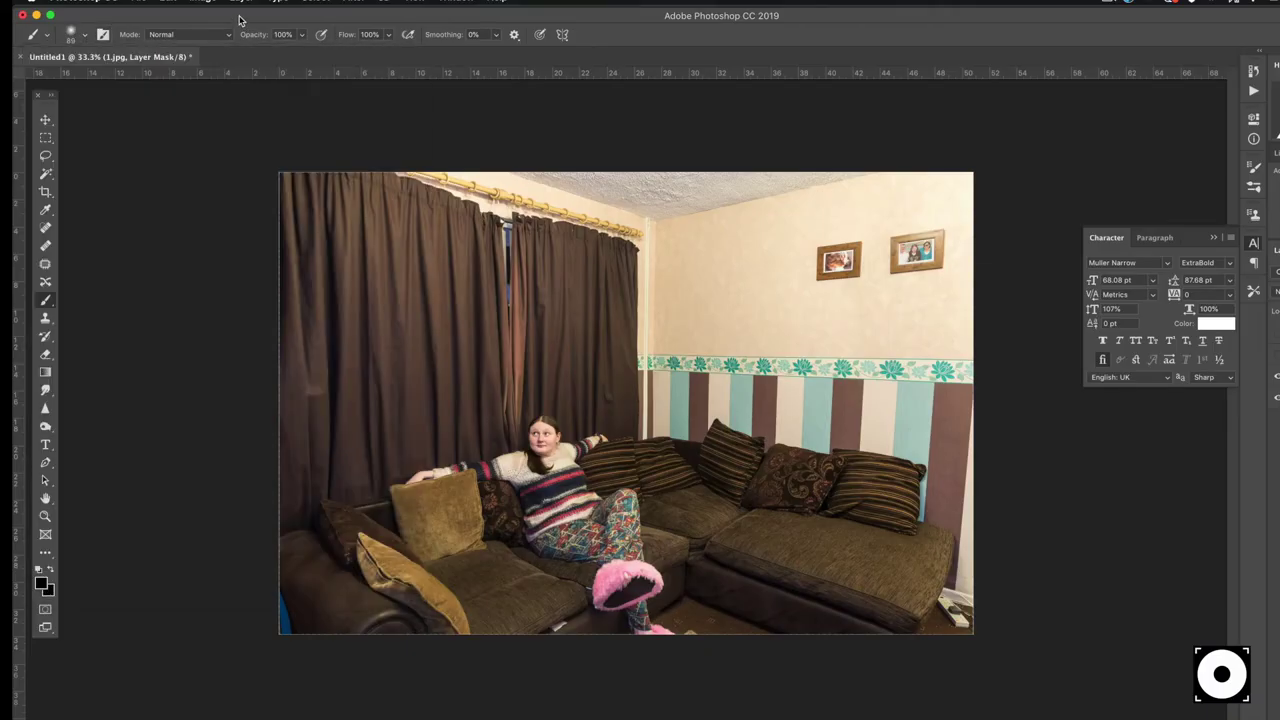
left_click(41, 584)
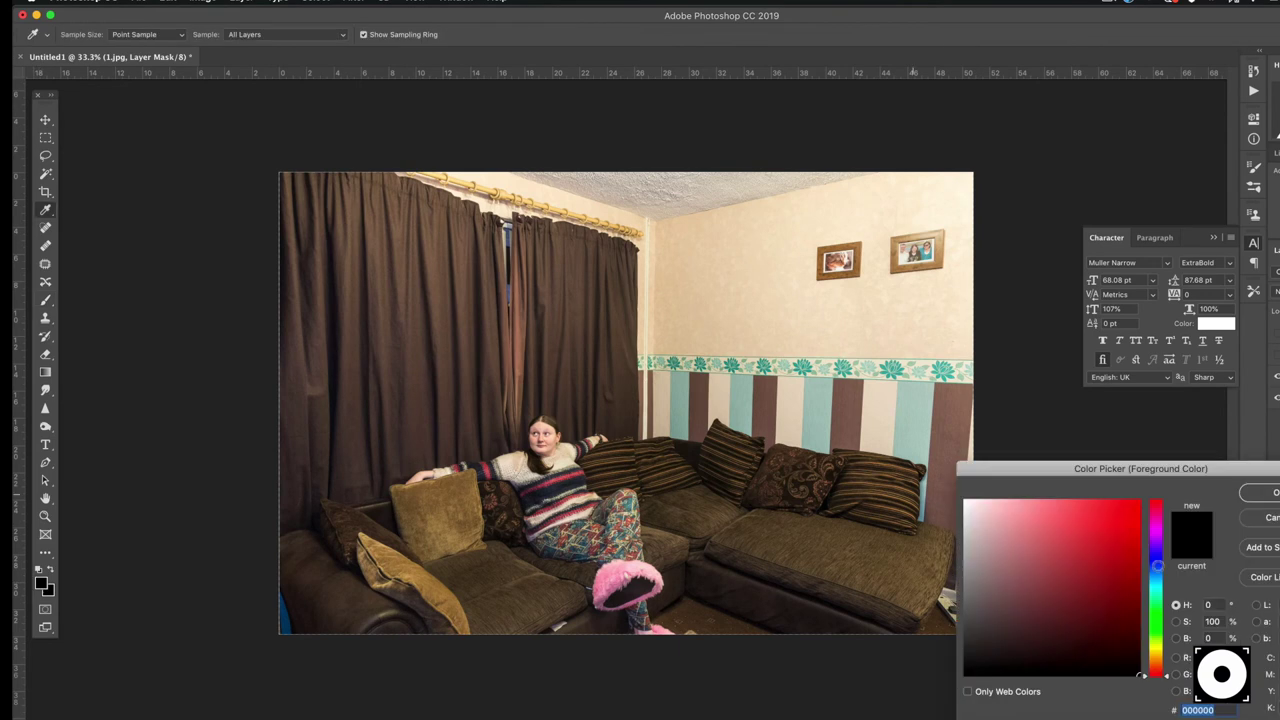
left_click(966, 502)
left_click(1266, 493)
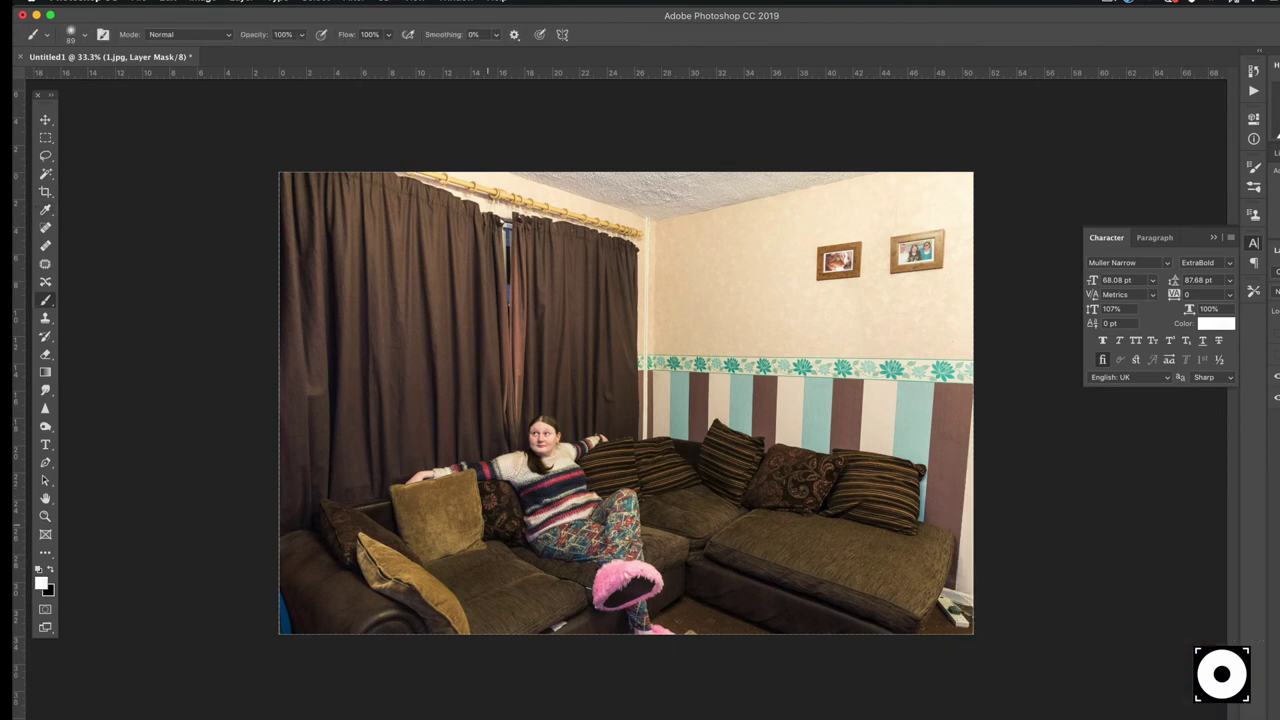
- Paint white on the 1.jpg mask to reveal the woman at the sofa's left end, and switch the foreground colour to black
left_click(82, 36)
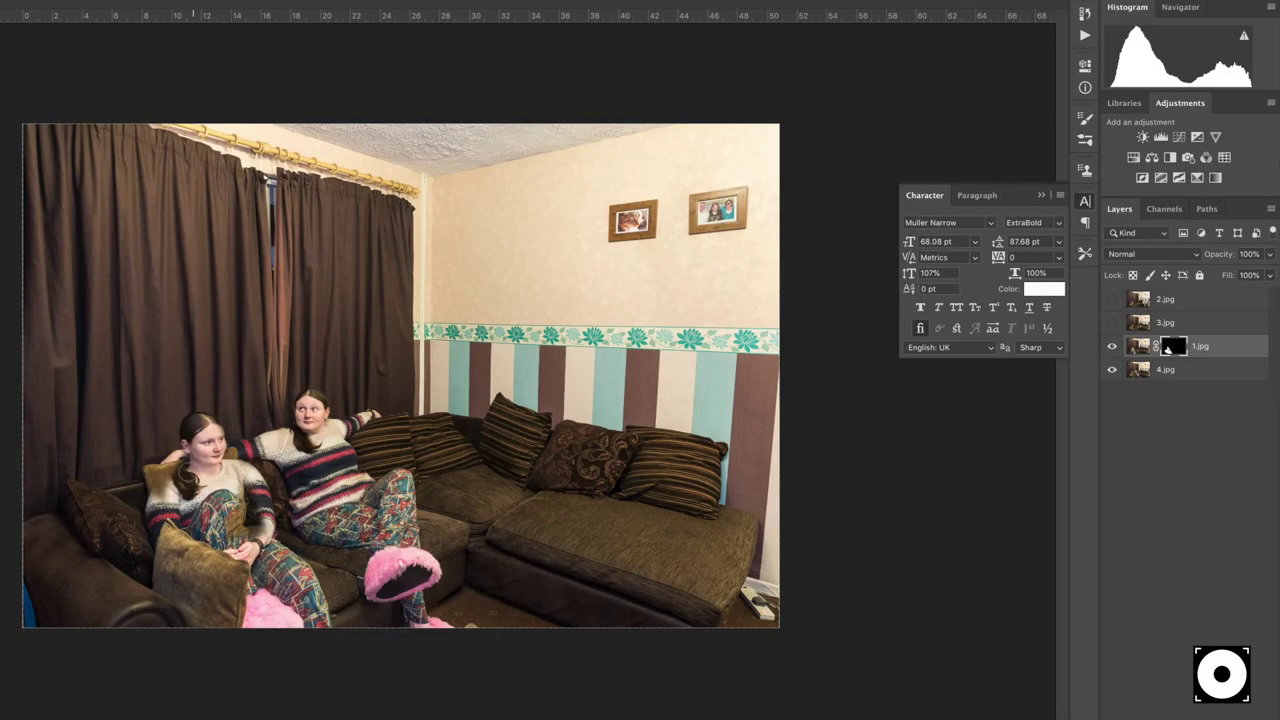
mouse_move(175, 466)
left_mouse_down()
mouse_move(160, 492)
mouse_move(188, 464)
mouse_move(183, 486)
mouse_move(150, 509)
left_mouse_up()
left_click(3, 500)
left_click_drag(820, 592, 962, 676)
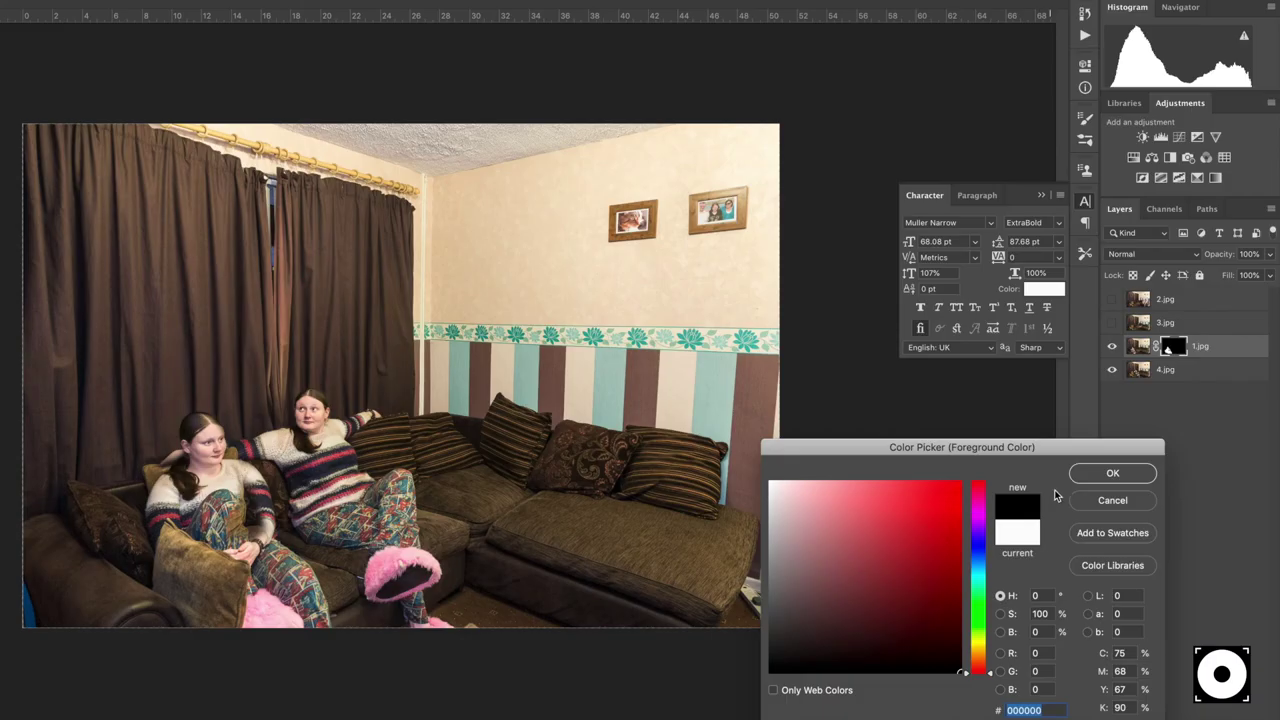
left_click(815, 708)
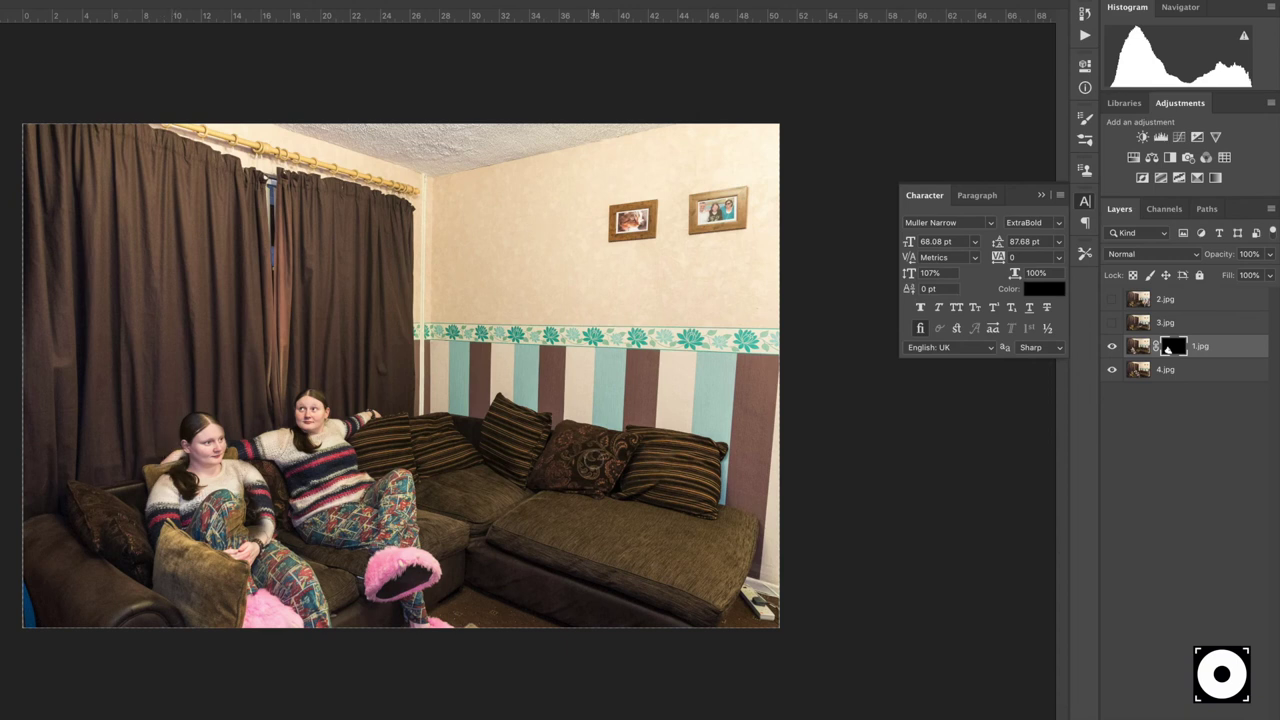
- Show the 3.jpg layer and give it a layer mask inverted to black
left_click(1112, 323)
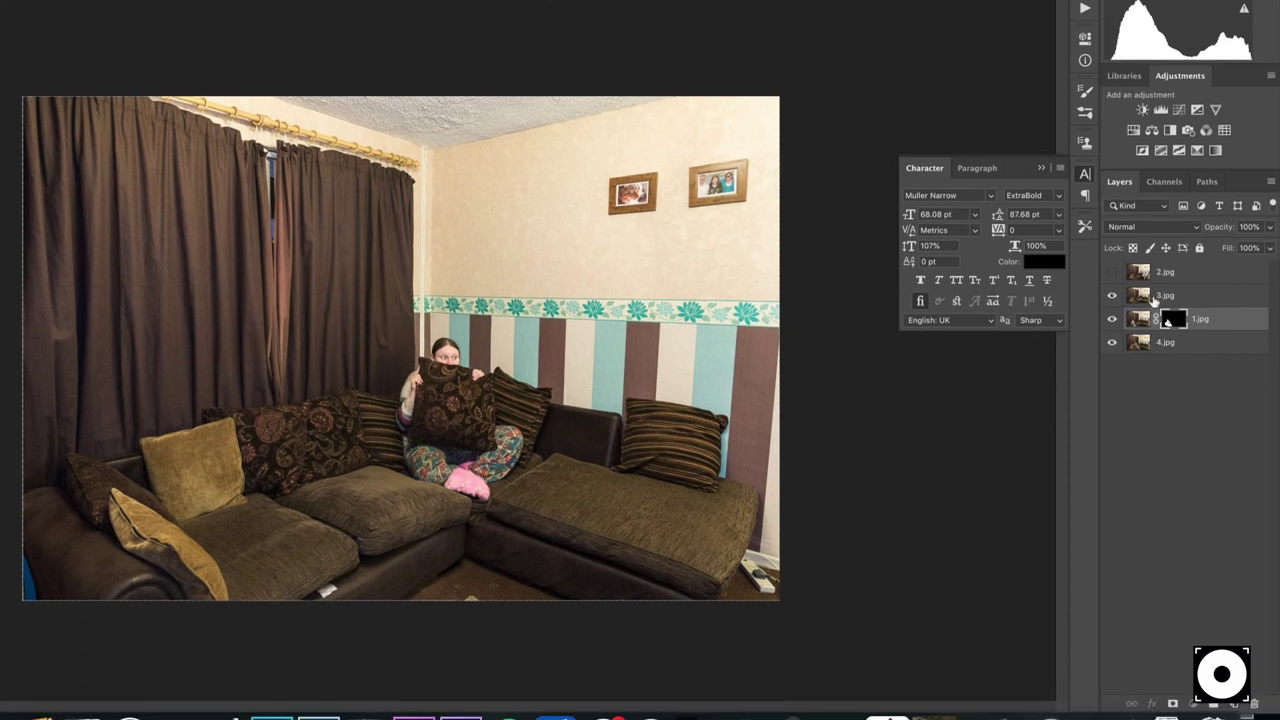
left_click(1155, 324)
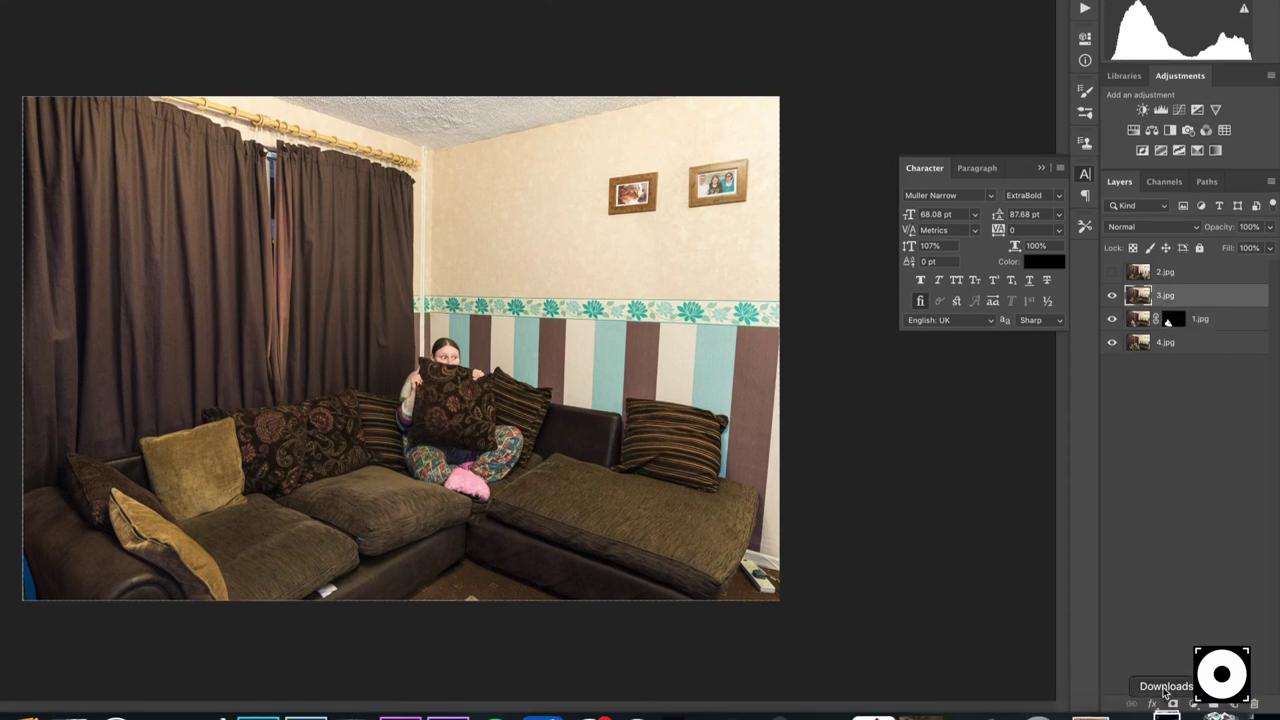
left_click(1173, 704)
key("ctrl+i")
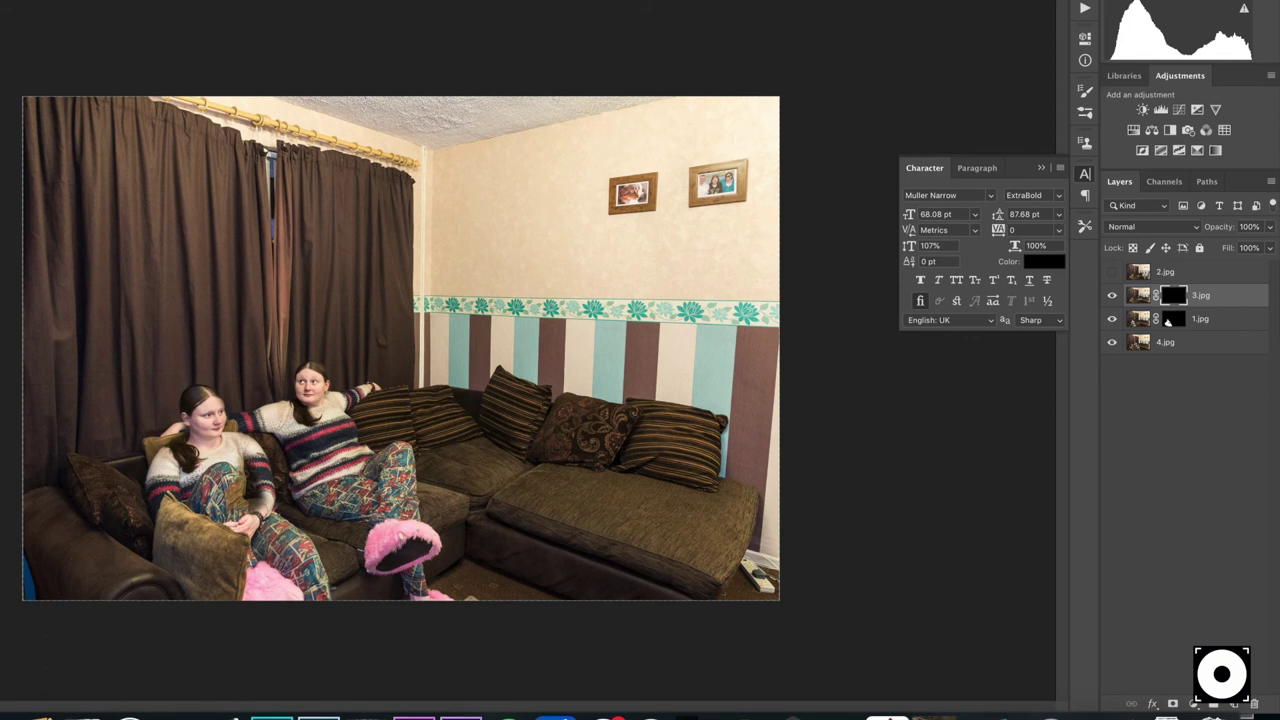
- Paint with white (fdfdfd) on the 3.jpg mask to reveal the woman behind the cushion, and switch the foreground colour back to black
left_click(2, 430)
left_click(770, 456)
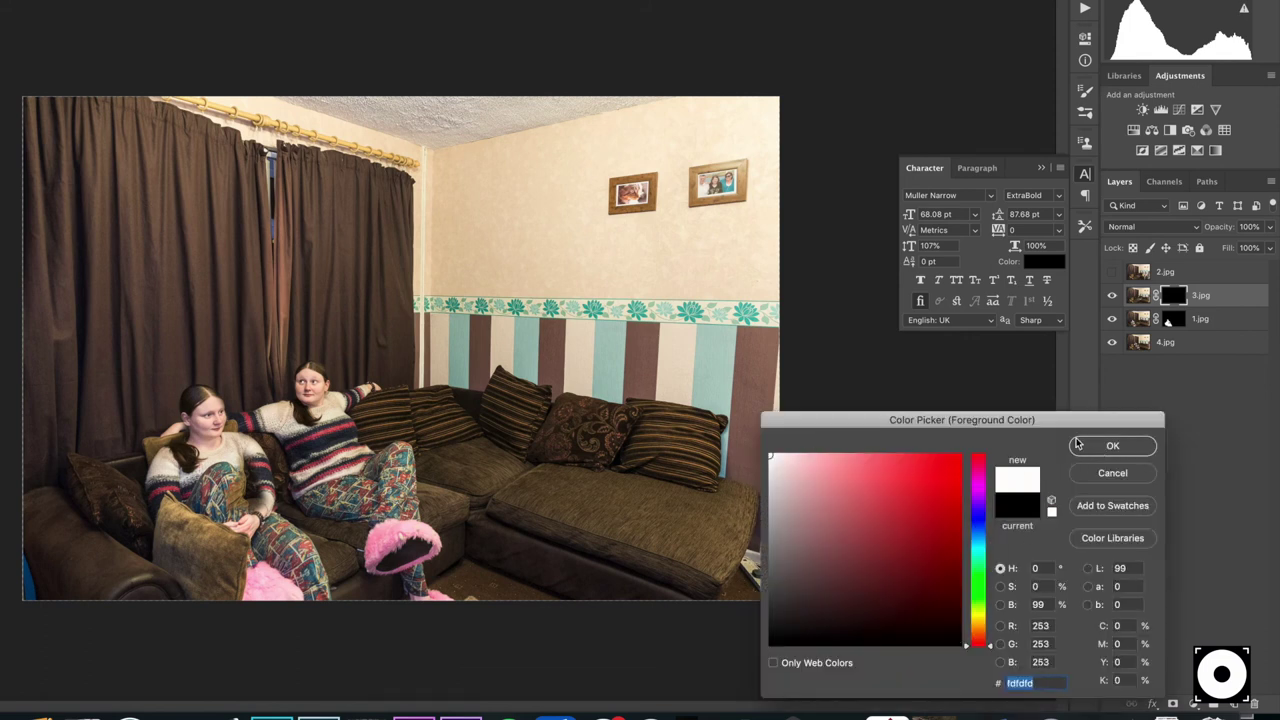
left_click(1112, 446)
mouse_move(492, 414)
left_mouse_down()
mouse_move(440, 393)
mouse_move(468, 425)
mouse_move(461, 377)
mouse_move(440, 352)
mouse_move(496, 402)
mouse_move(516, 465)
mouse_move(470, 495)
mouse_move(443, 467)
mouse_move(418, 468)
mouse_move(424, 418)
mouse_move(398, 394)
mouse_move(424, 387)
mouse_move(396, 425)
mouse_move(406, 434)
mouse_move(458, 408)
mouse_move(468, 430)
mouse_move(436, 420)
left_mouse_up()
left_click(2, 400)
left_click_drag(866, 544, 1058, 692)
left_click(1103, 446)
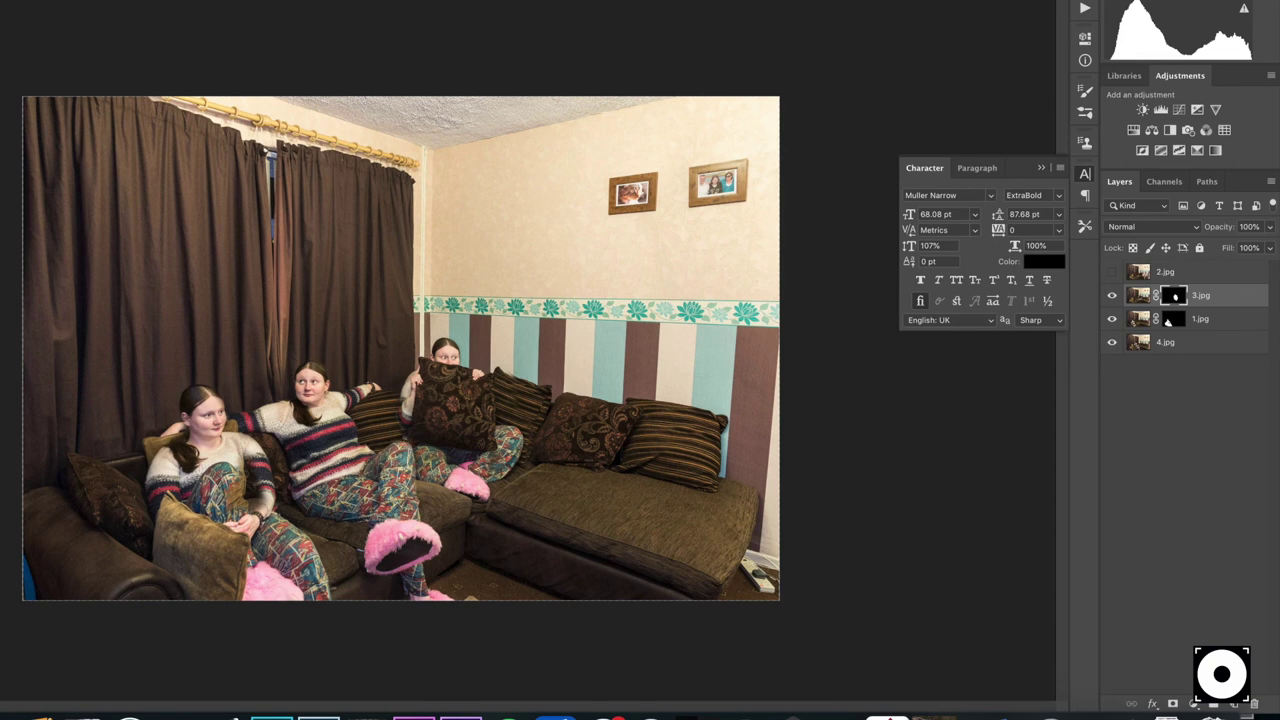
- Show the 2.jpg layer and hide its content with a black layer mask
left_click(1112, 271)
left_click(1165, 271)
left_click(1173, 704, "alt")
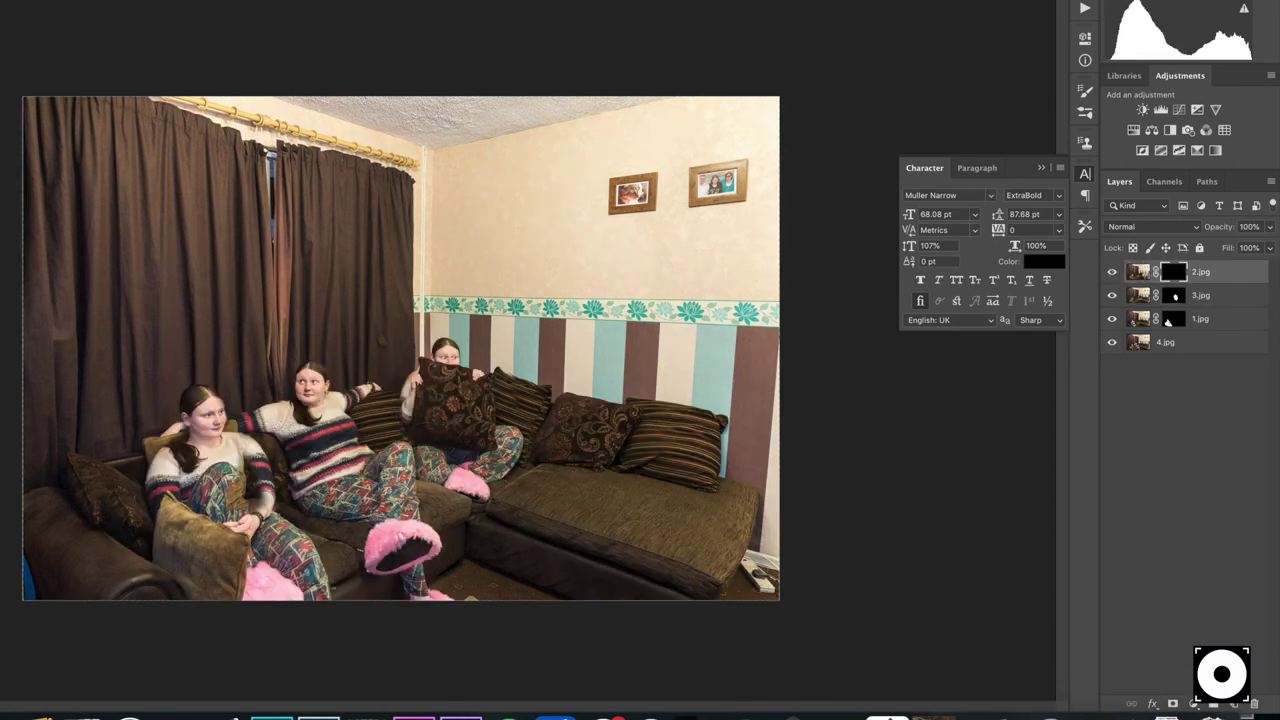
- Paint with a white foreground colour on the 2.jpg mask to reveal the guitar player at the sofa's right end
left_click(1043, 261)
left_click(770, 452)
left_click(1109, 446)
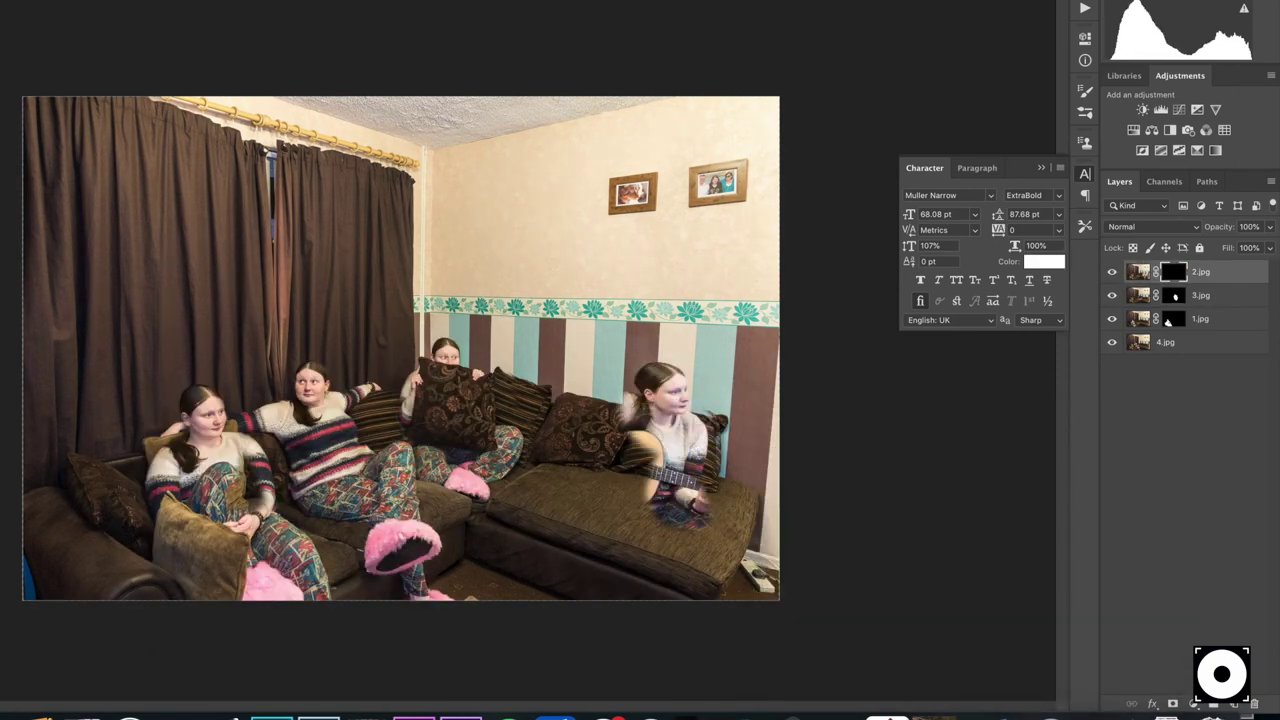